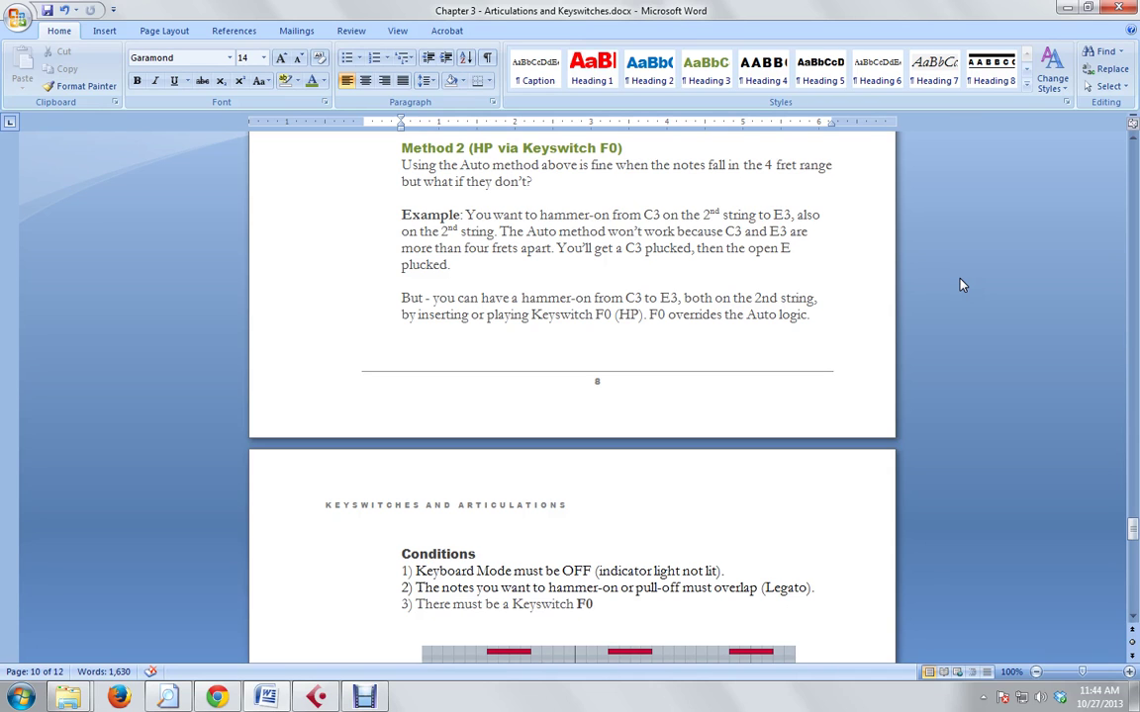
- Review the Method 2 hammer-on conditions and the F0 keyswitch examples in the document, and switch to Cubase
scroll(952, 315, down, 5)
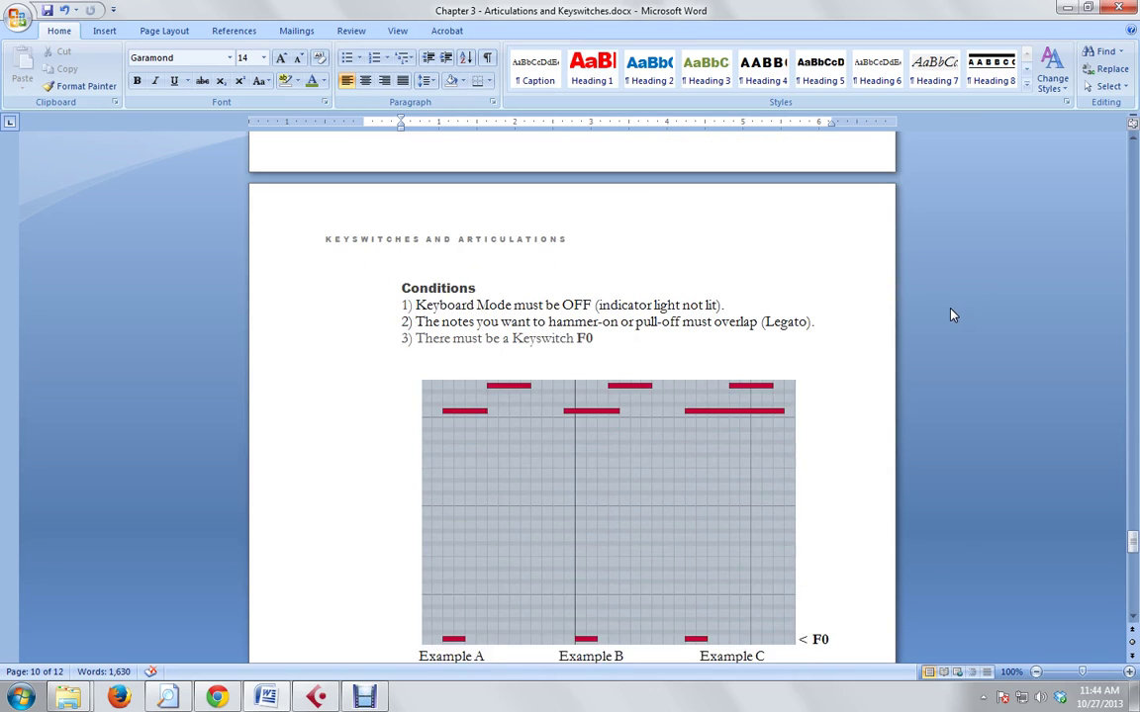
scroll(952, 314, down, 2)
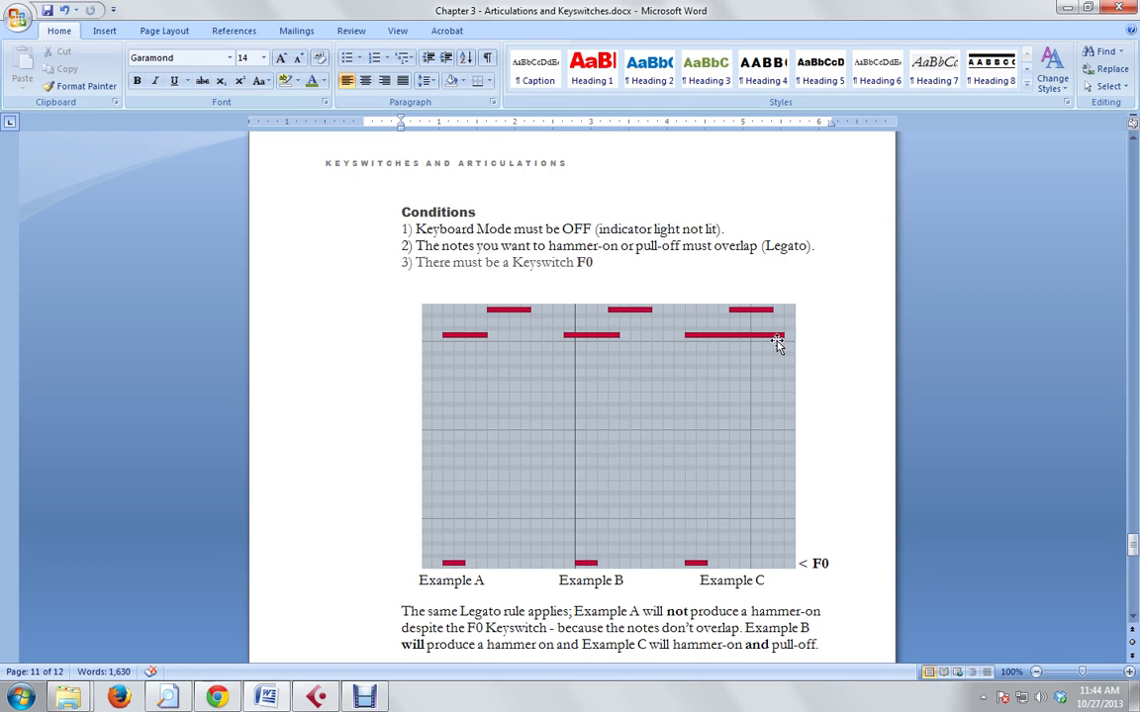
click(322, 702)
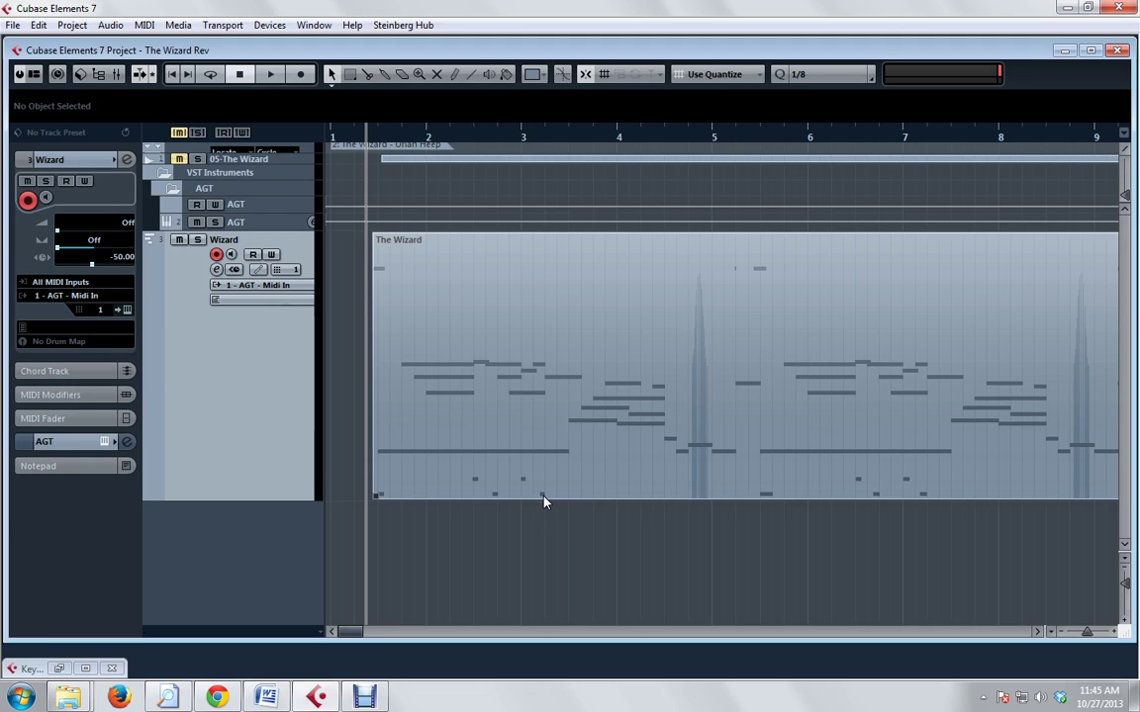
- Open the first Wizard part in the Key Editor and inspect the C#6 notes at its start and just before 5.2
double_click(737, 275)
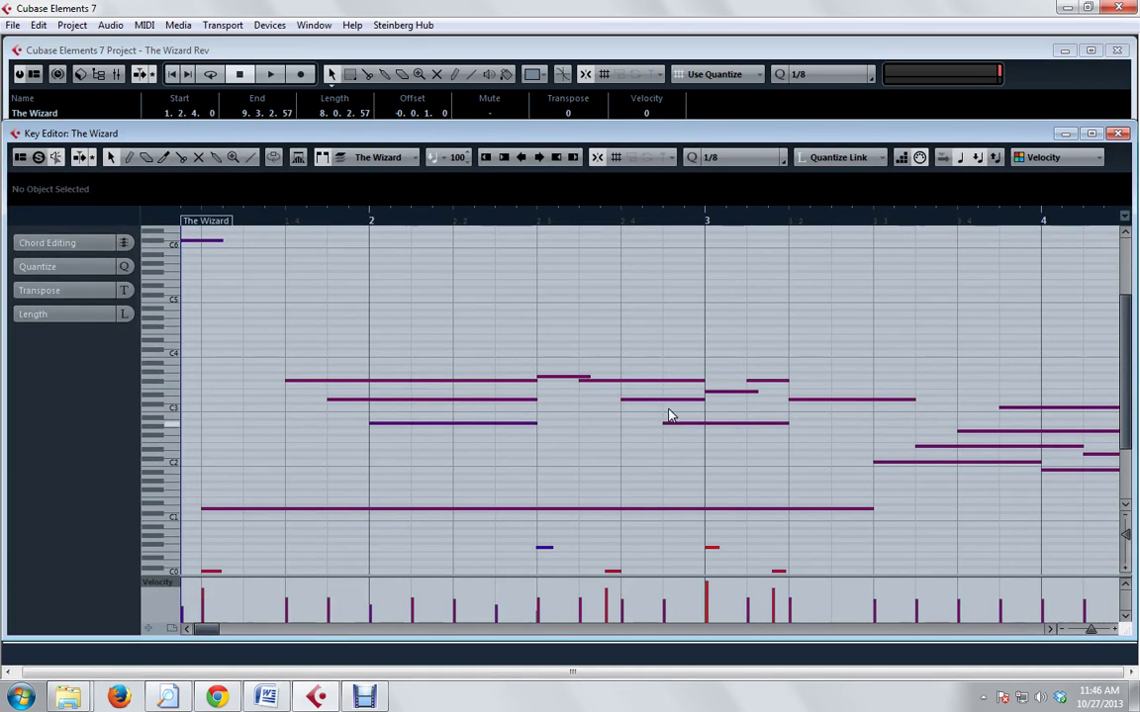
click(201, 243)
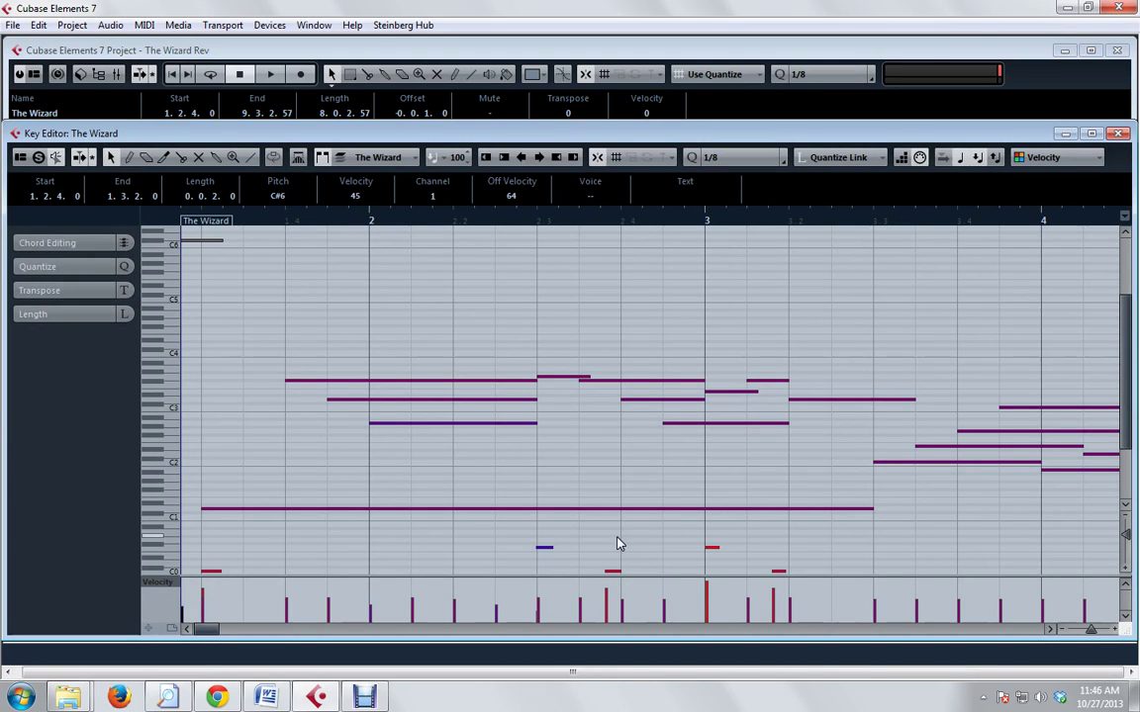
click(1050, 630)
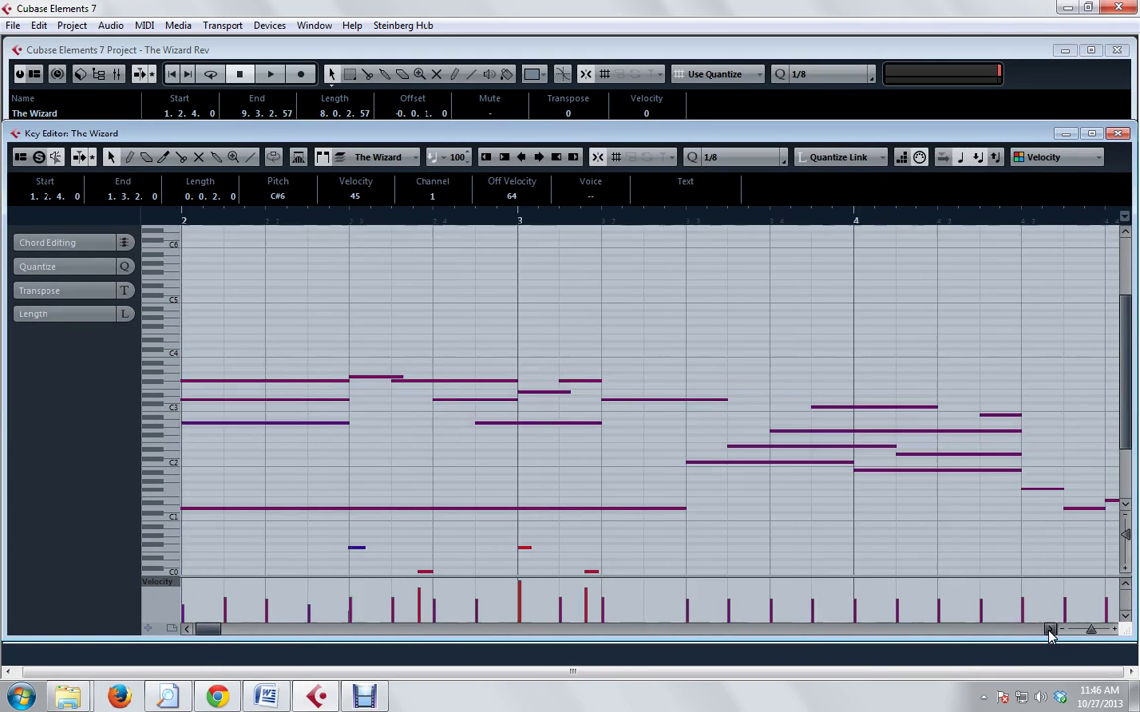
click(1049, 629)
click(1049, 630)
click(1050, 629)
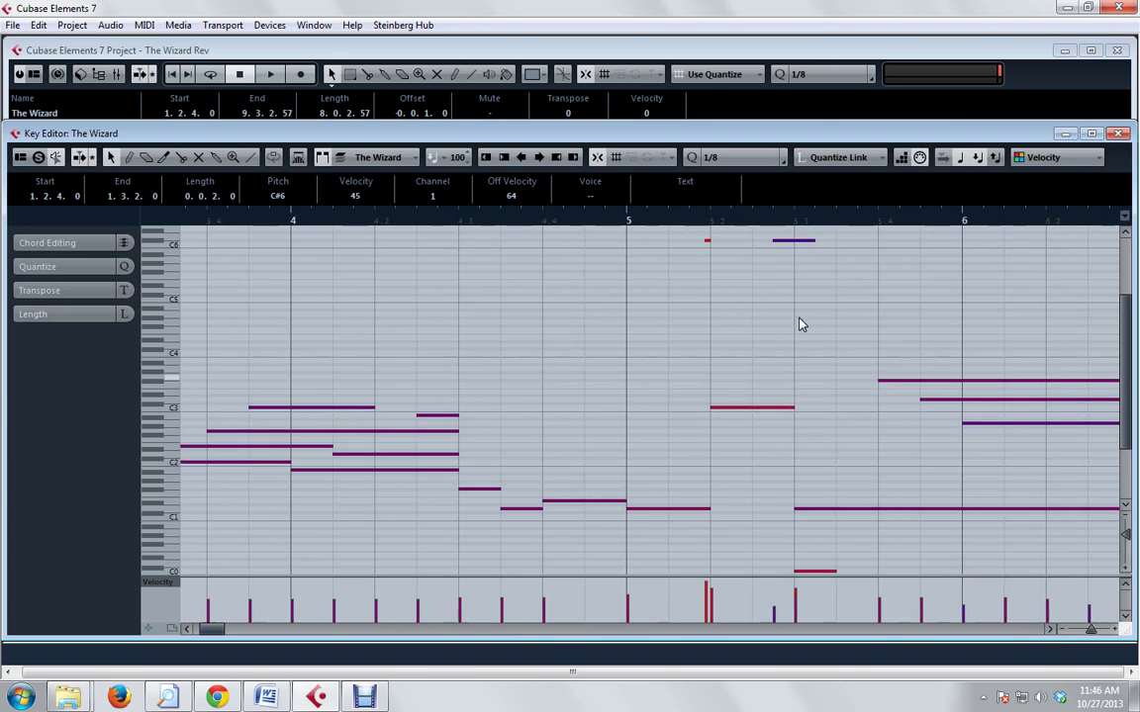
click(707, 241)
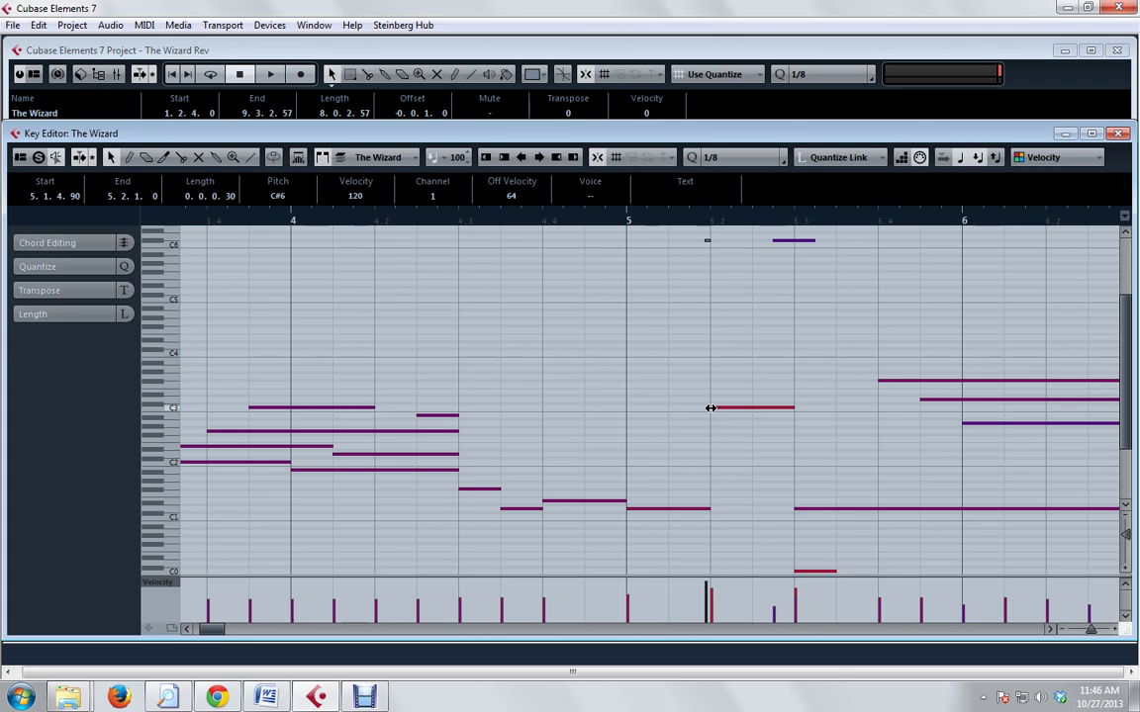
click(1067, 134)
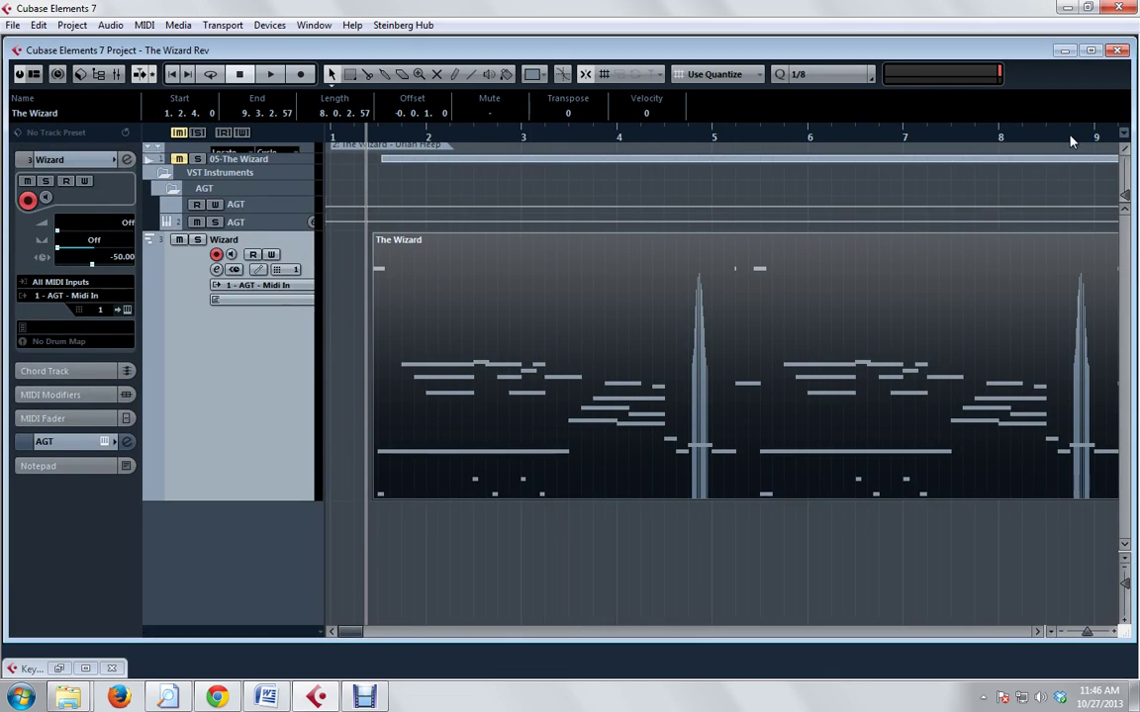
- Open the AGT instrument, clear strummer sequence 1 and draw a C4 stroke from step 1
click(103, 441)
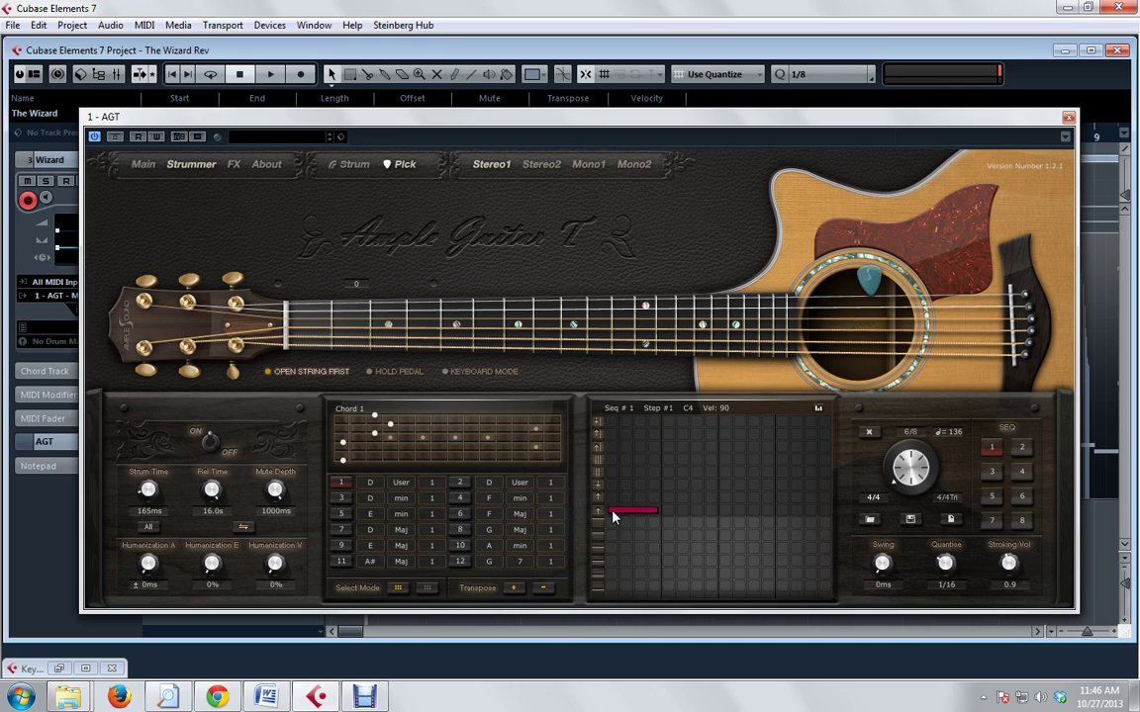
click(870, 435)
drag(610, 515, 653, 509)
mouse_move(234, 374)
click(1069, 117)
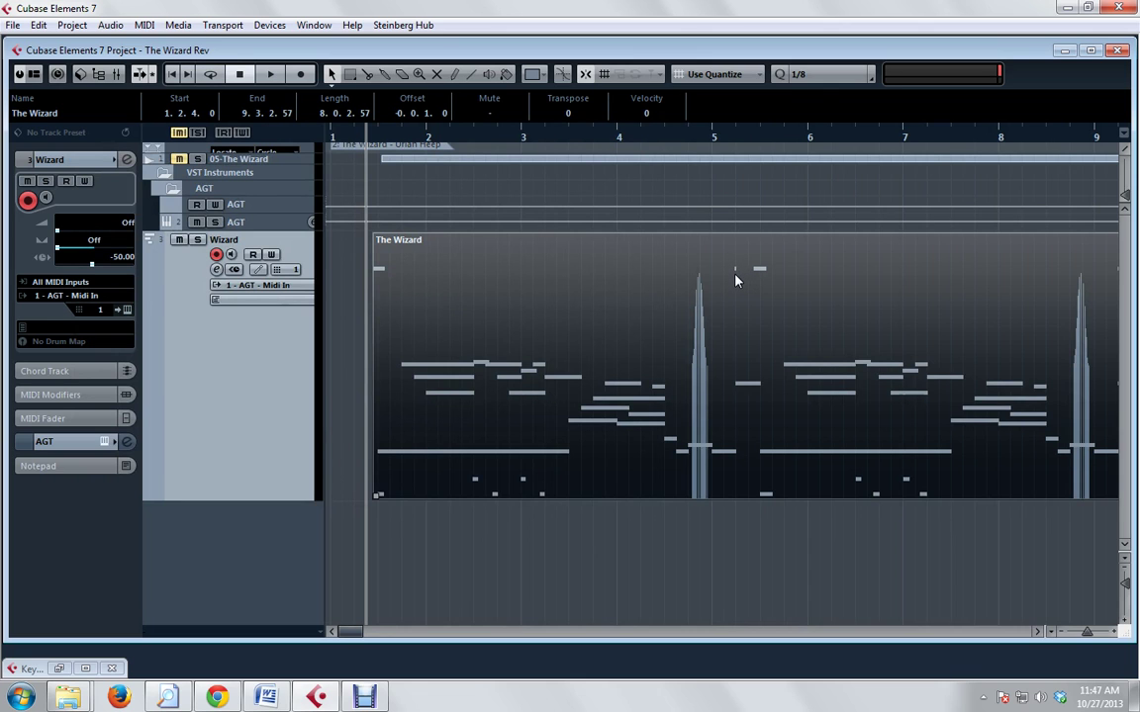
- Reopen the first Wizard part in the Key Editor and examine the longer C#6 note around 5.3
double_click(737, 277)
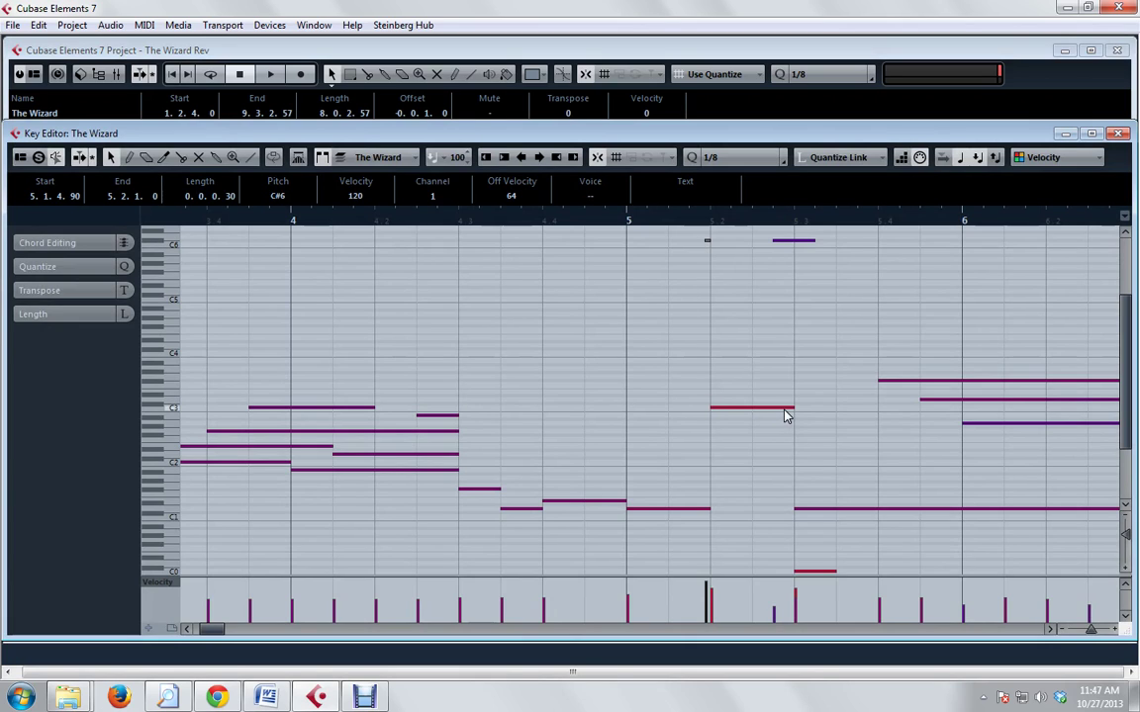
click(794, 239)
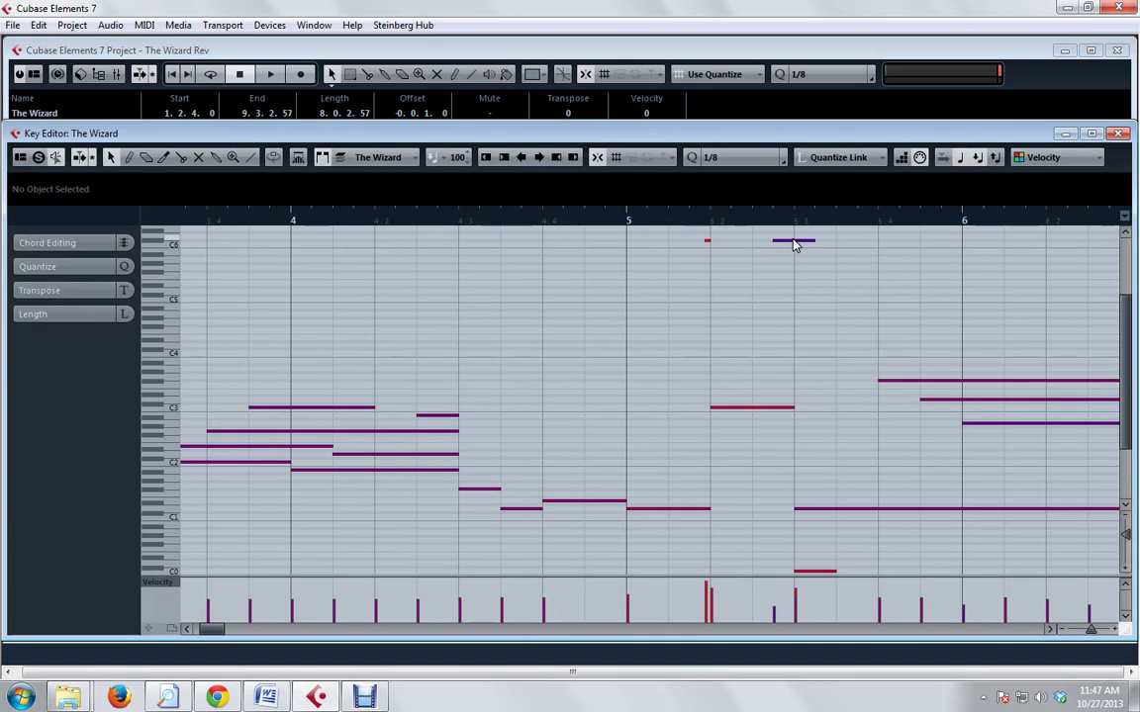
click(793, 242)
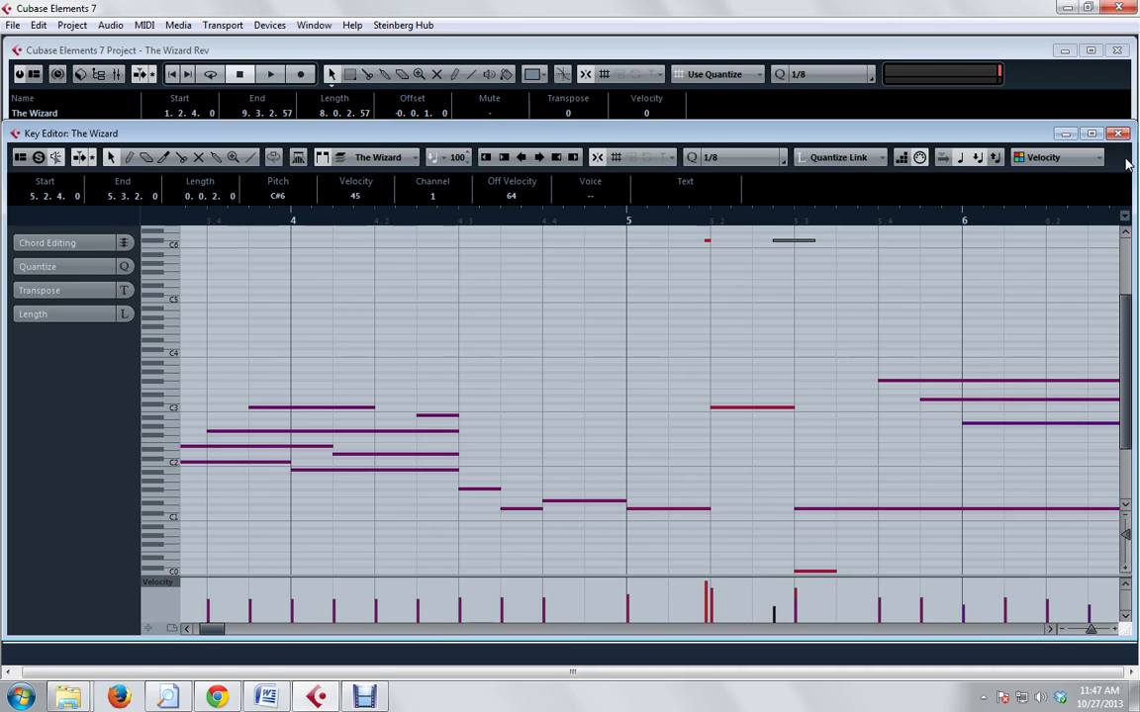
click(1064, 132)
- Play the first Wizard part through to its end and stop playback
key(space)
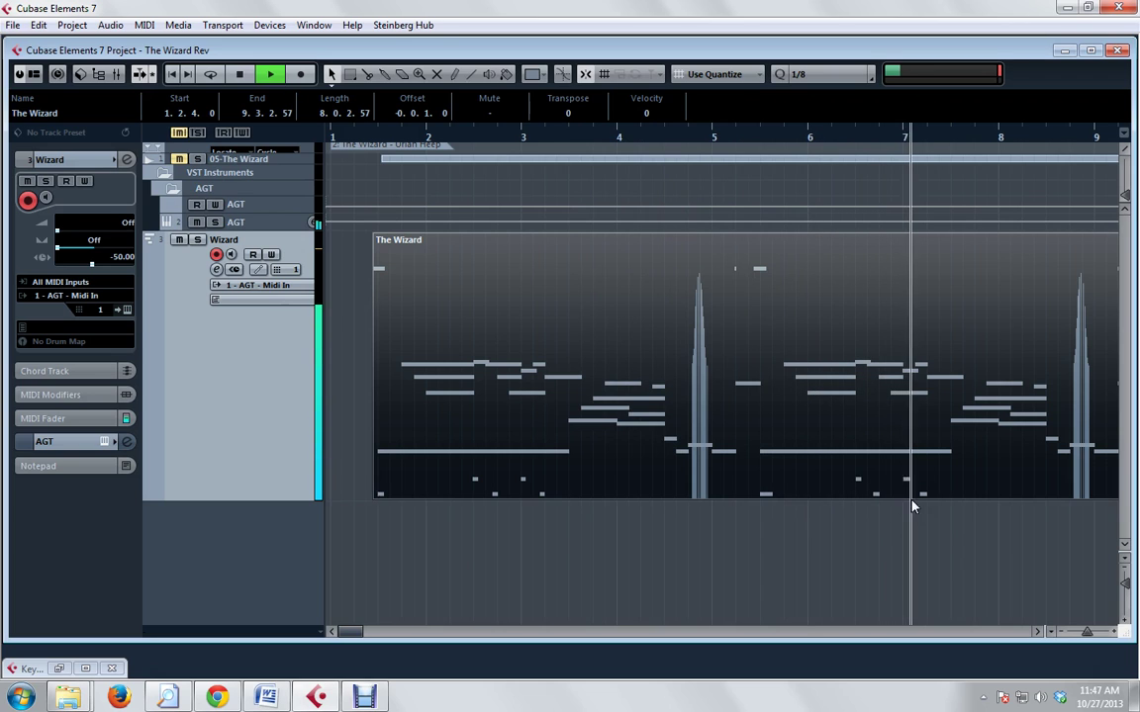
click(1036, 634)
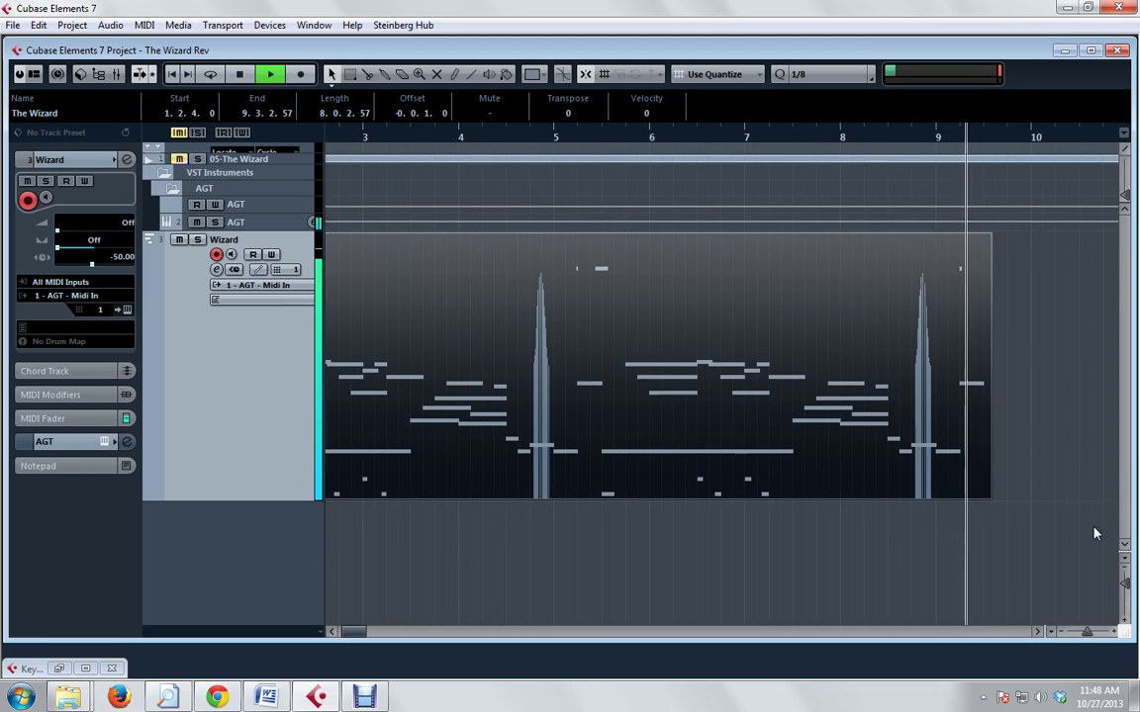
key(space)
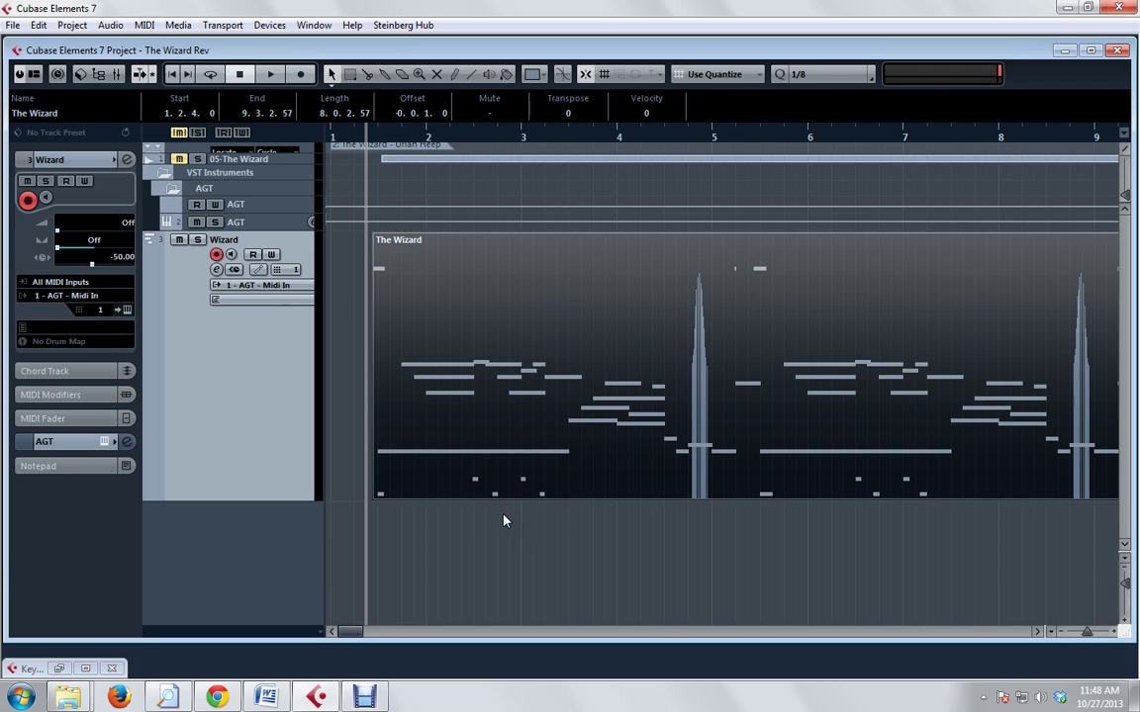
- Open the Wizard part that starts near bar 13 in the Key Editor and show its closing notes around 16.4
click(945, 633)
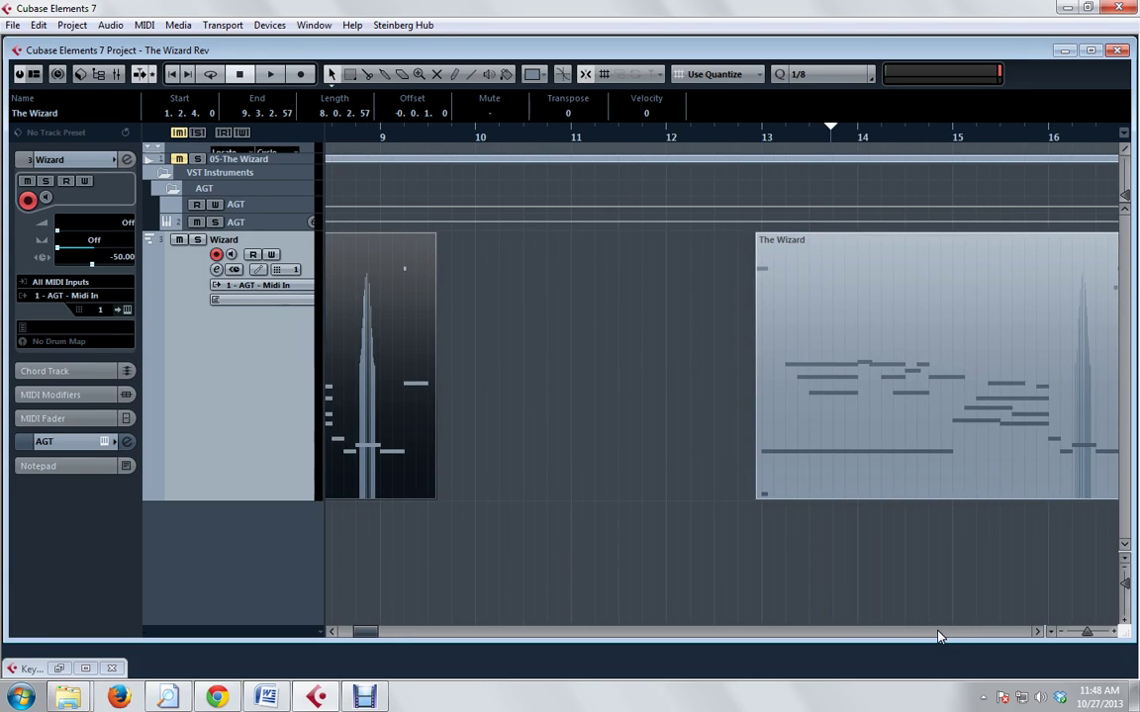
click(1037, 632)
click(1037, 632)
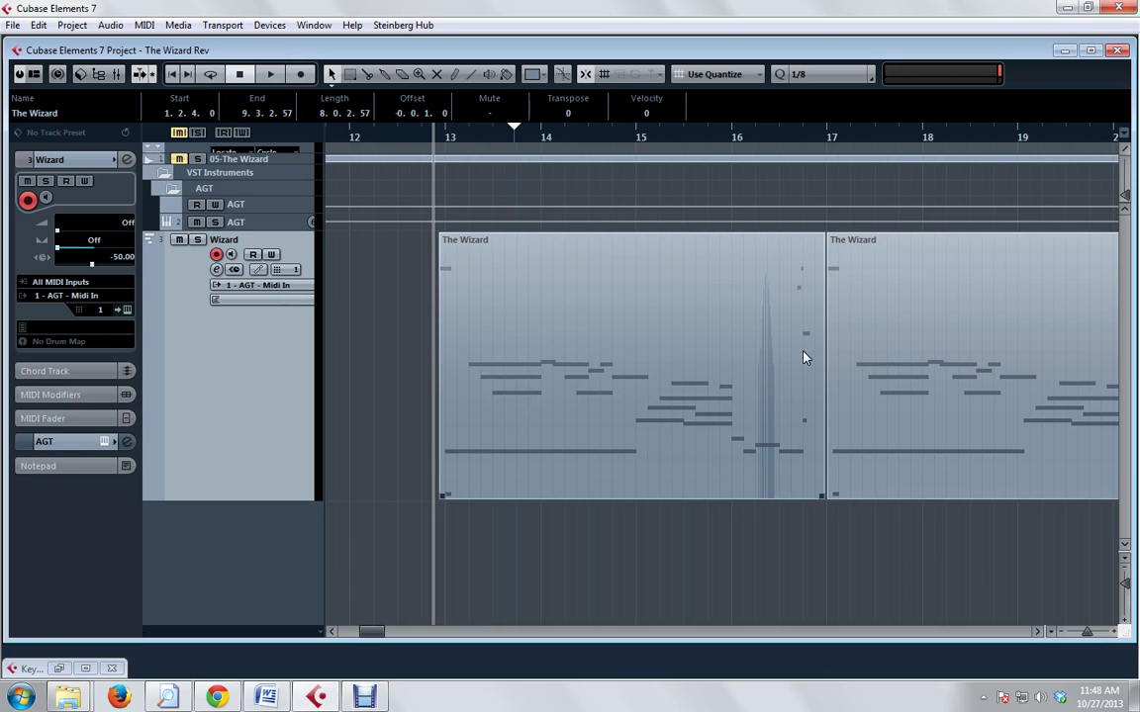
double_click(807, 382)
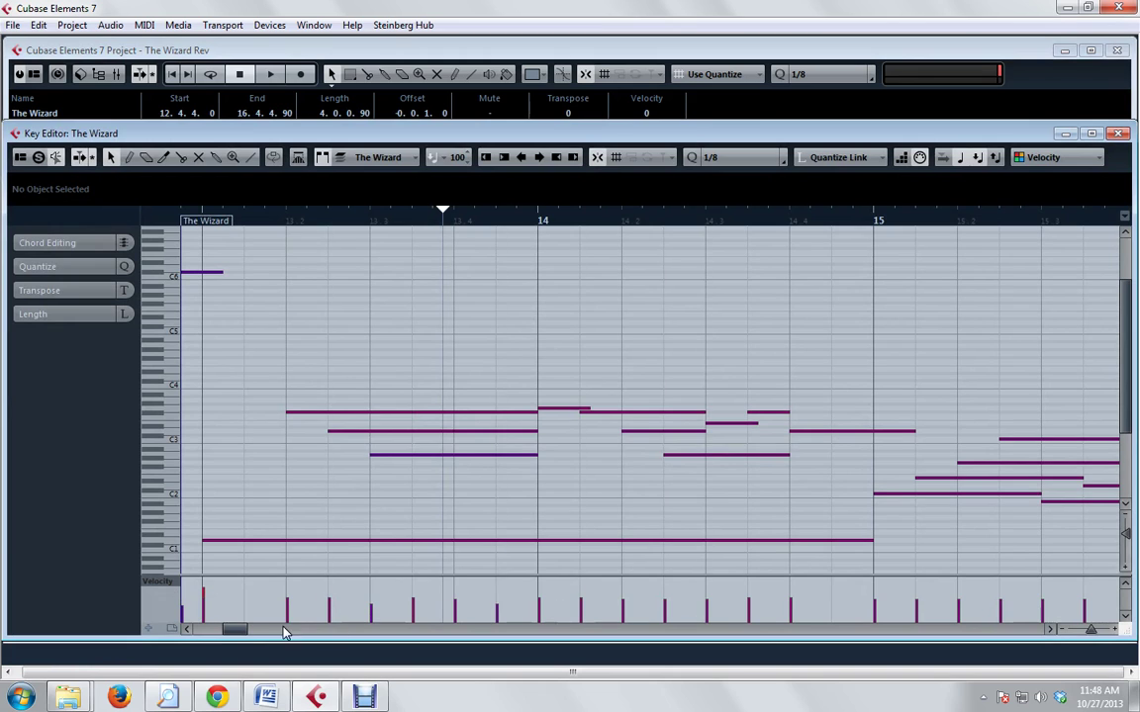
drag(234, 631, 239, 632)
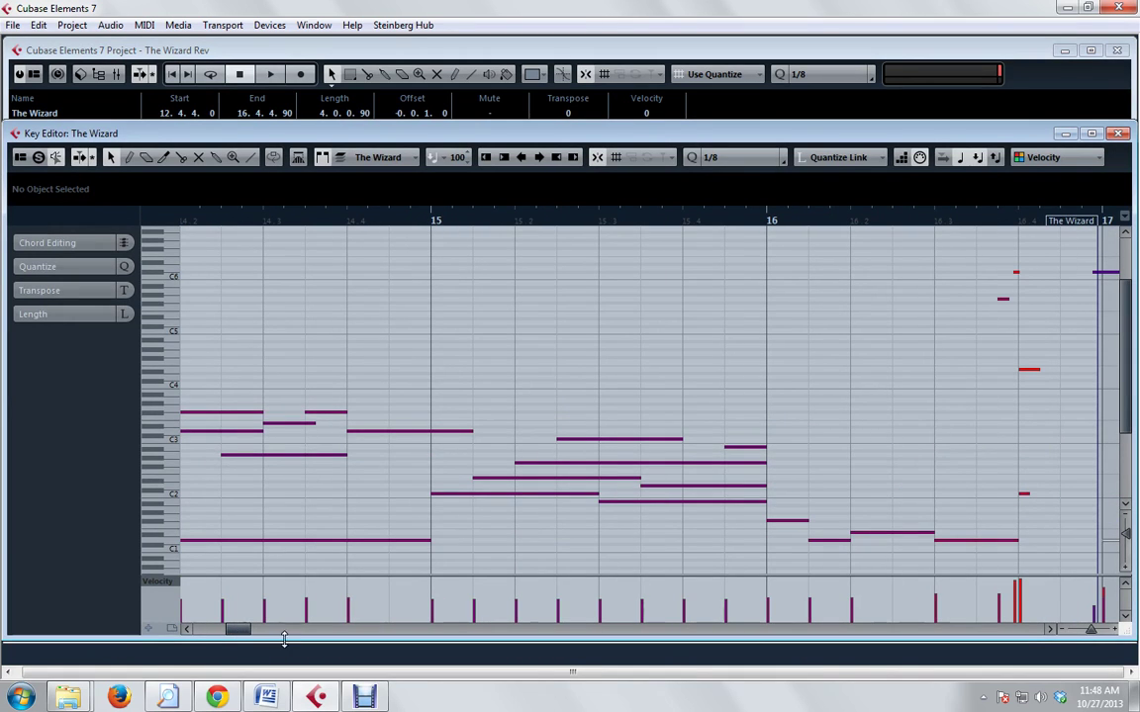
click(1050, 631)
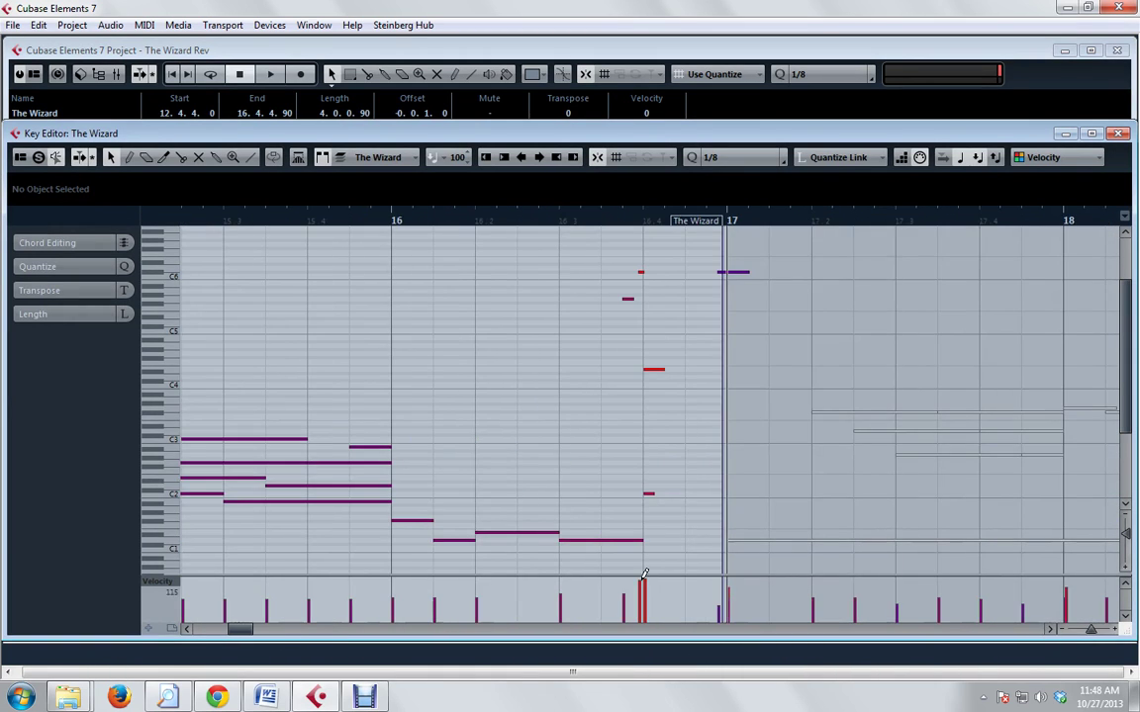
- Inspect the E4 note at 16.4 and the two short high notes just before it, including the C#6
drag(654, 365, 655, 372)
click(654, 372)
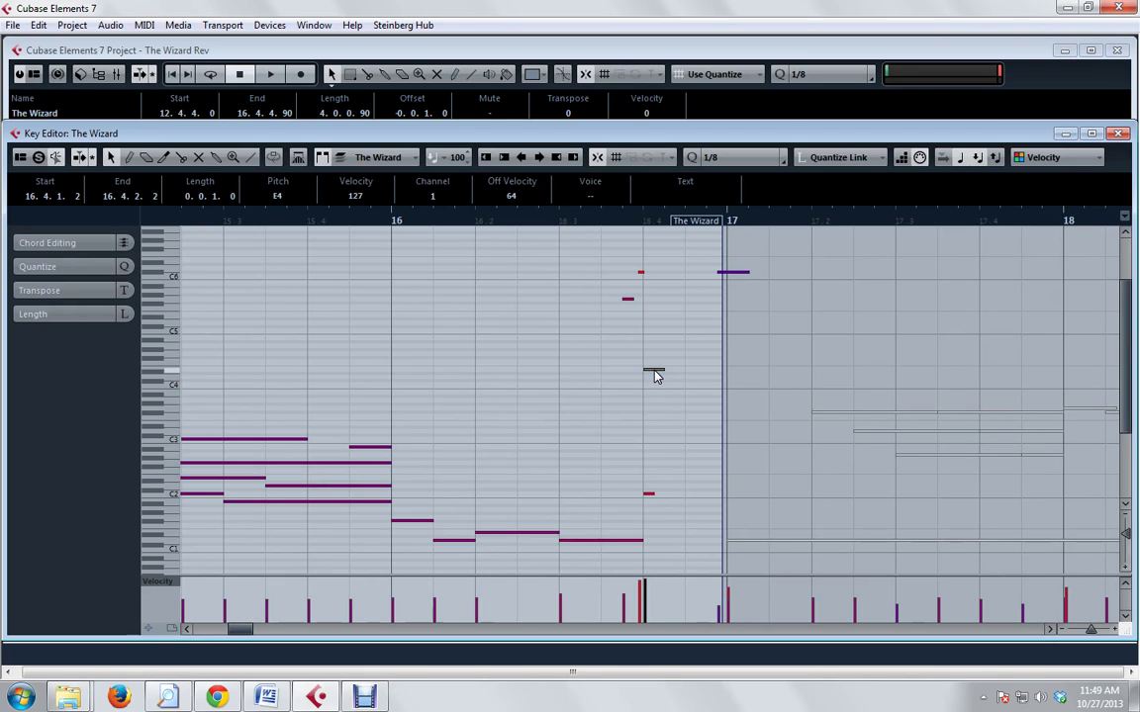
click(627, 299)
click(641, 273)
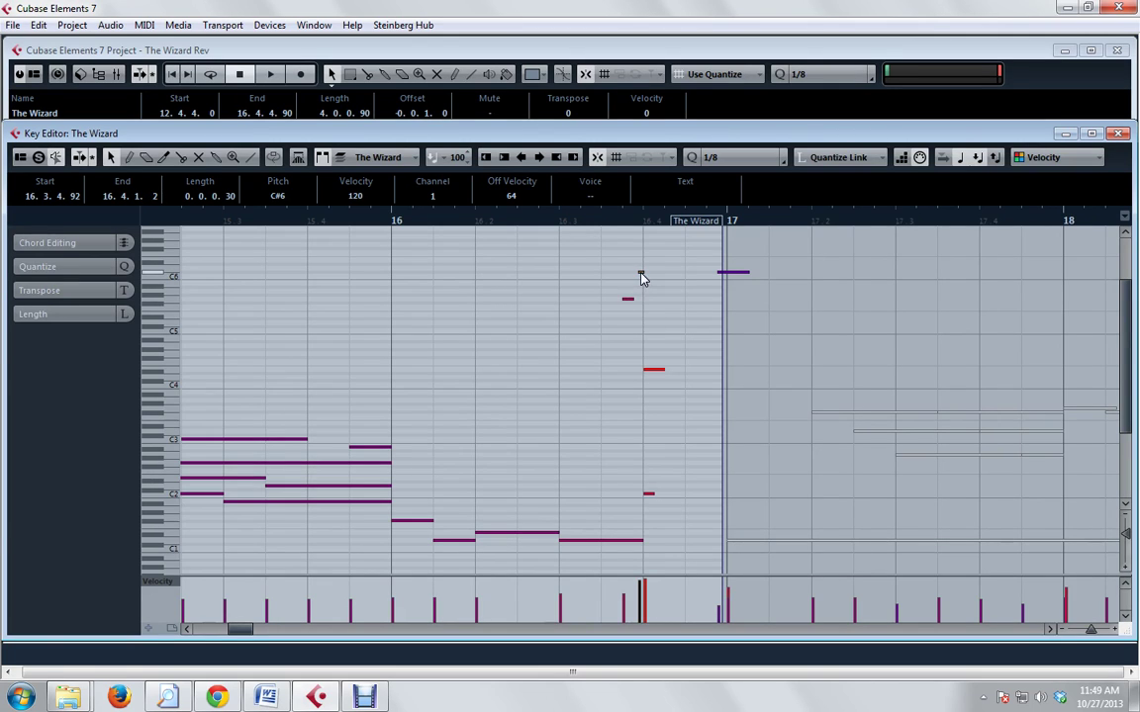
click(653, 372)
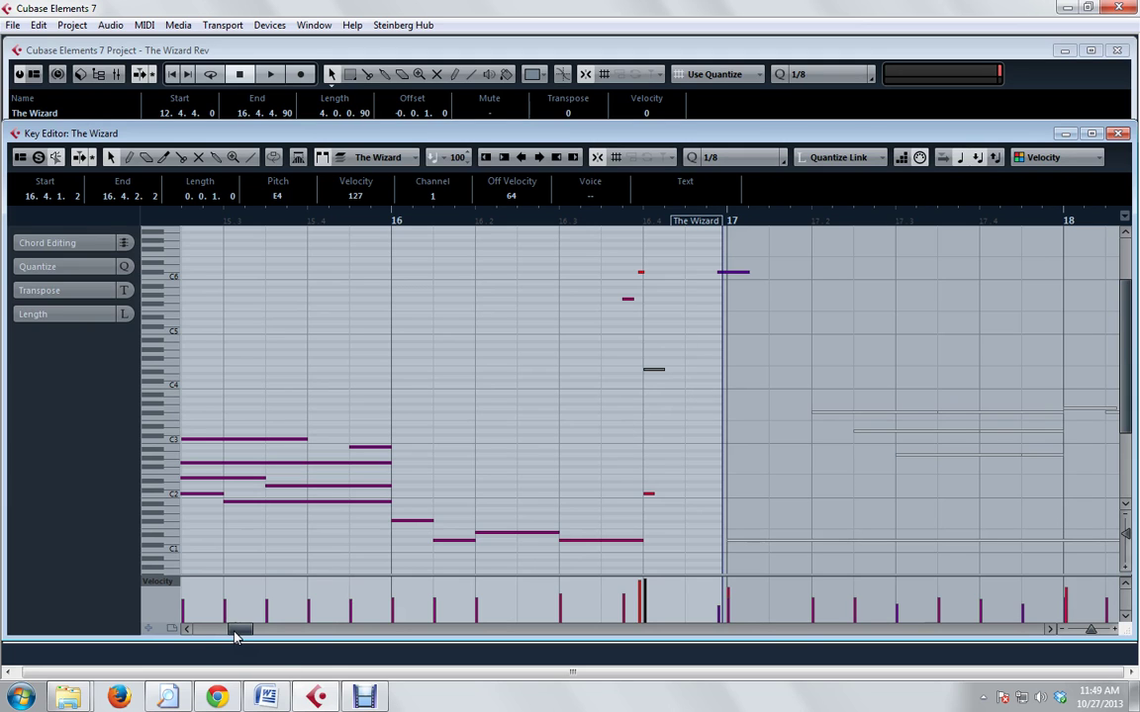
- Play back from the start of the bar 13 Wizard part and return to the project window
drag(233, 636, 229, 636)
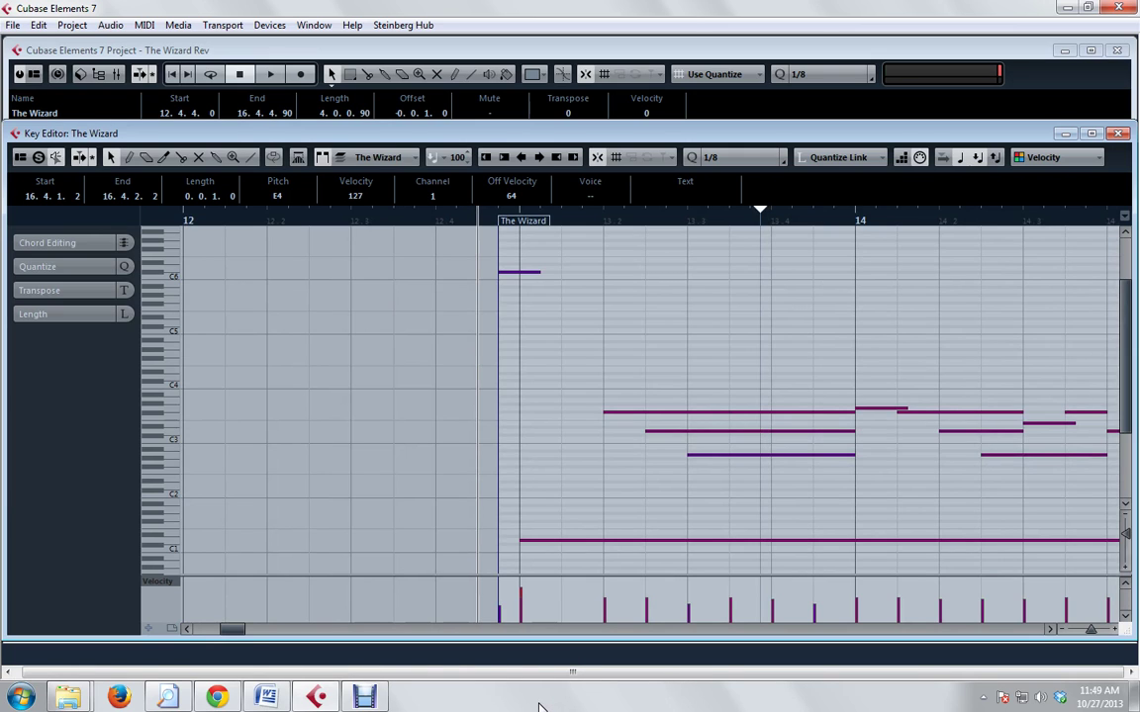
key(space)
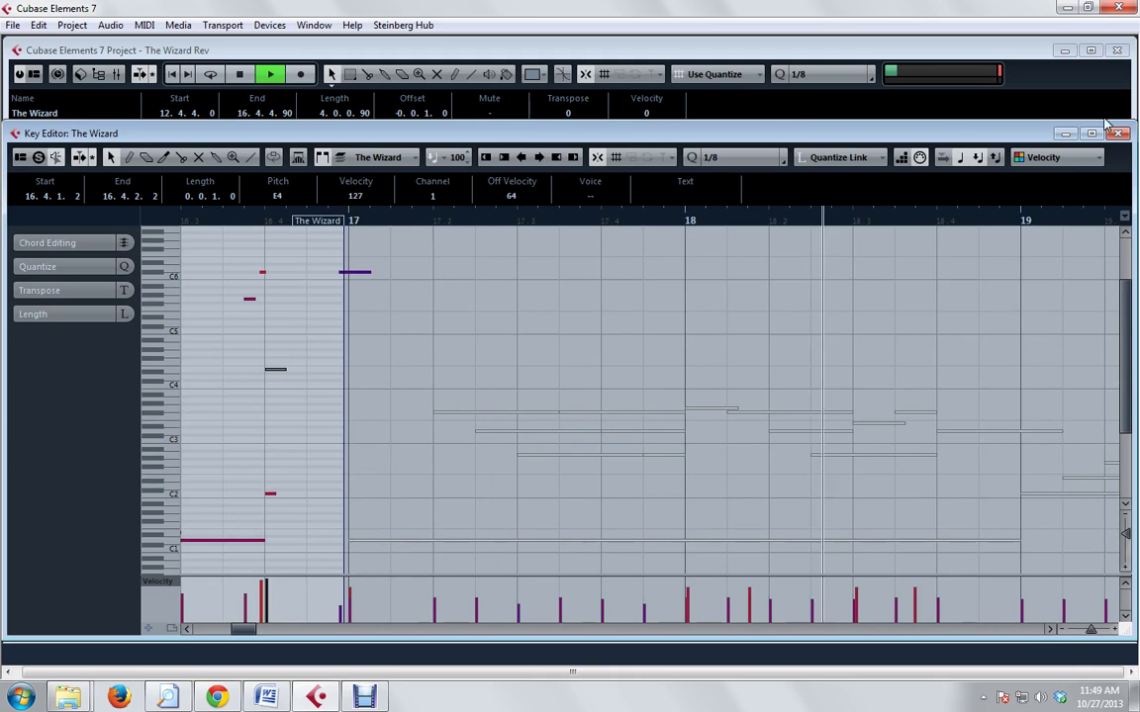
click(1065, 132)
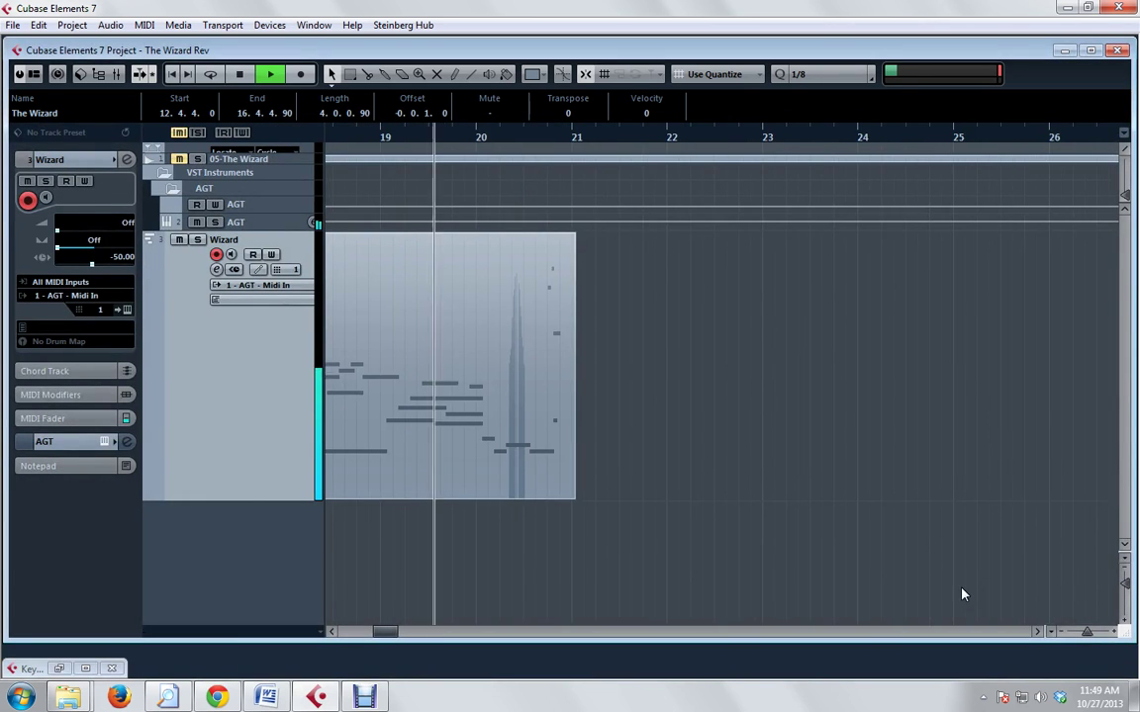